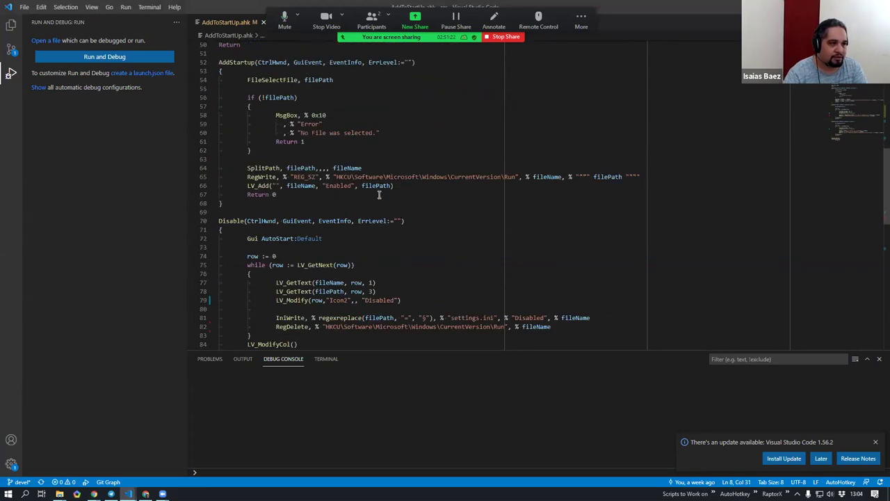
- Run the AddToStartUp.ahk script and position its startup program list window over the code
scroll(379, 194, "up", 8)
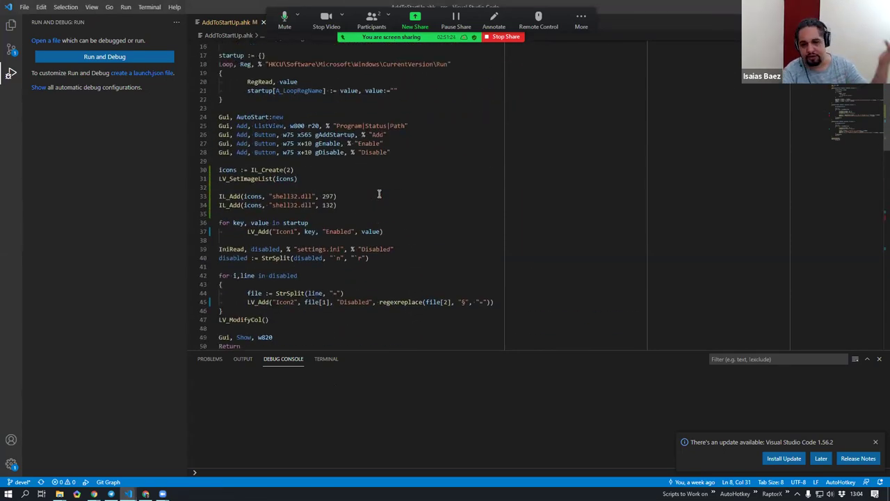
scroll(379, 193, "down", 10)
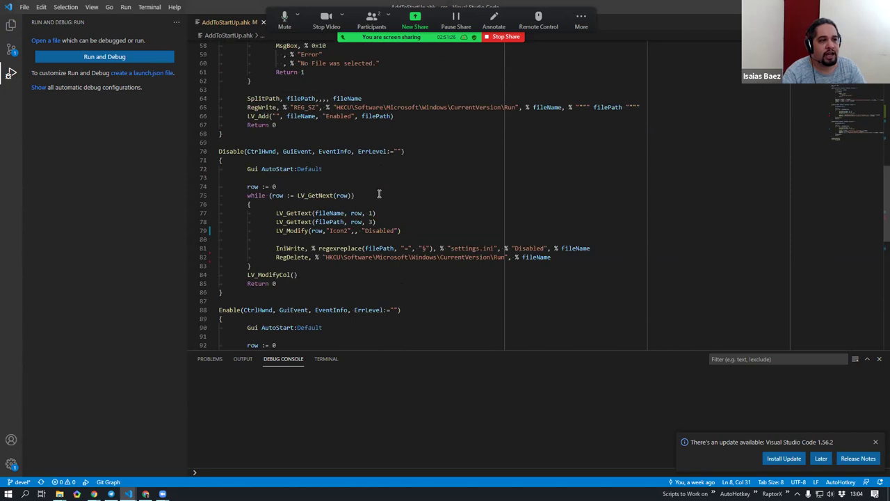
scroll(379, 193, "up", 12)
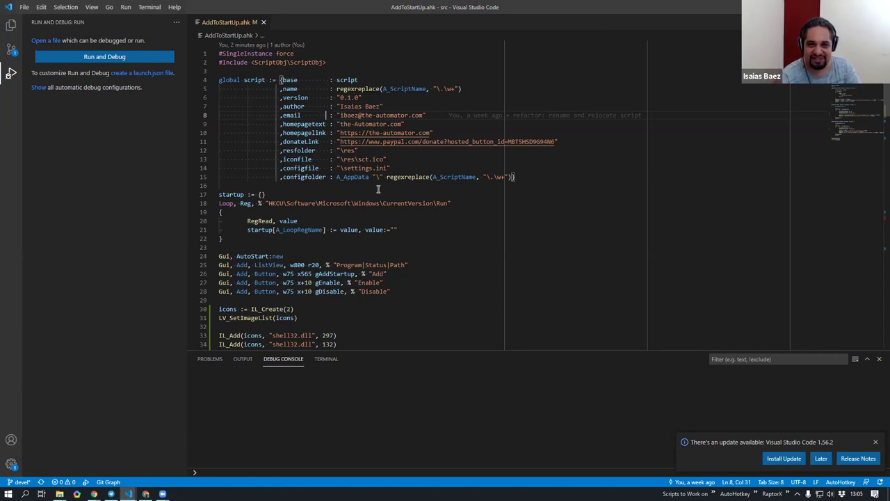
left_click(379, 186)
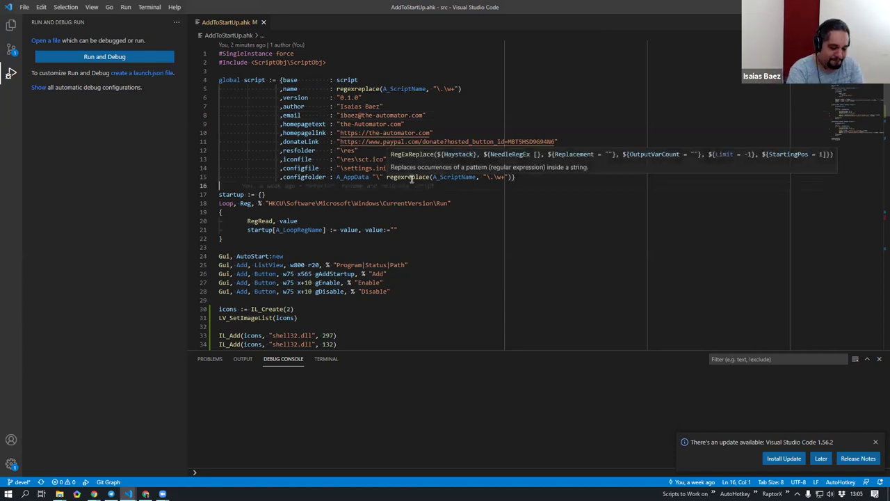
key("F5")
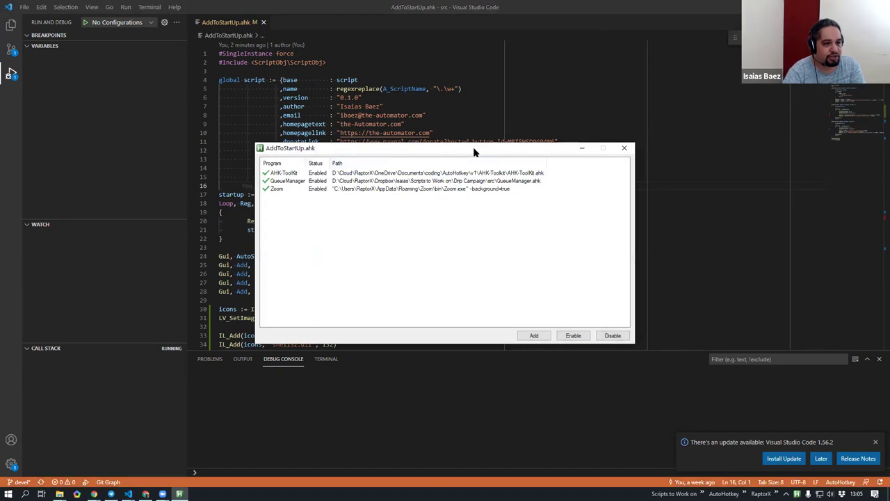
left_click_drag(473, 146, 596, 132)
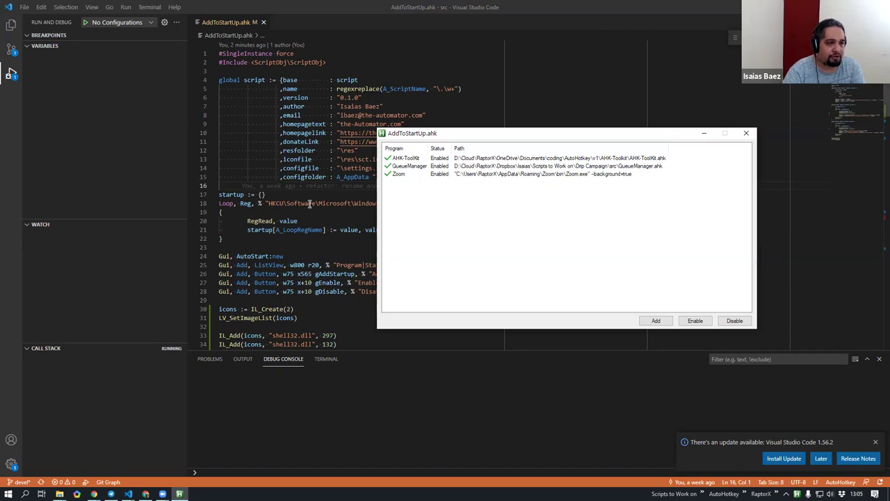
scroll(301, 251, "down", 15)
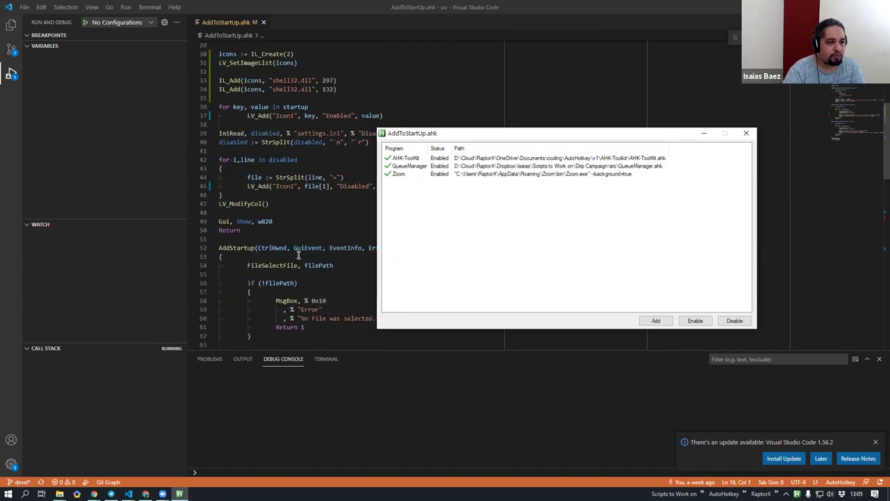
scroll(298, 255, "down", 12)
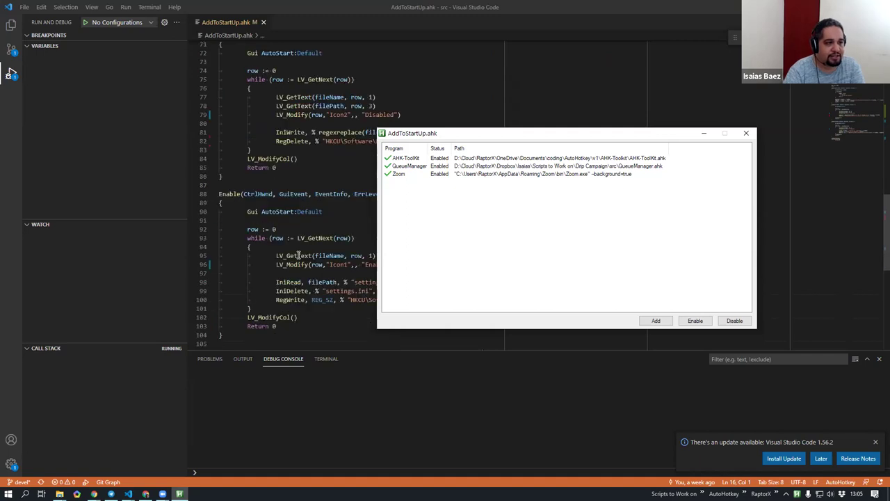
scroll(298, 254, "up", 7)
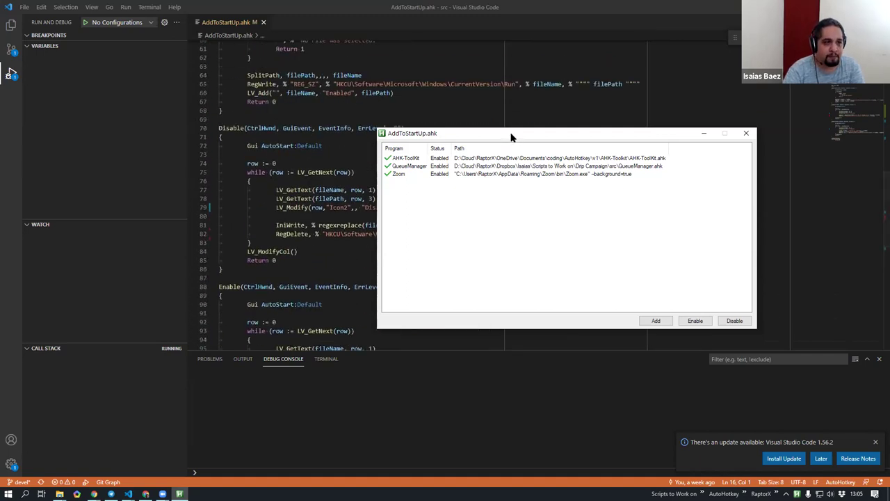
left_click_drag(509, 136, 450, 154)
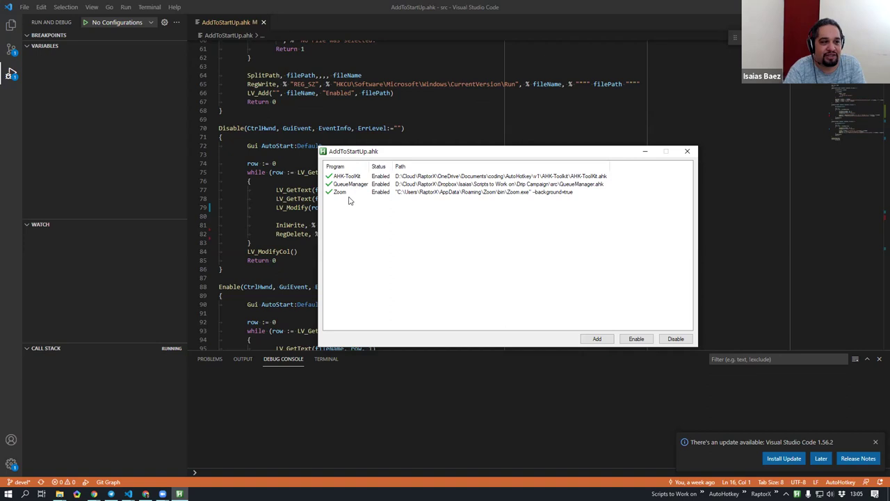
- Disable the Zoom entry in the startup program list and enable it again
left_click(423, 194)
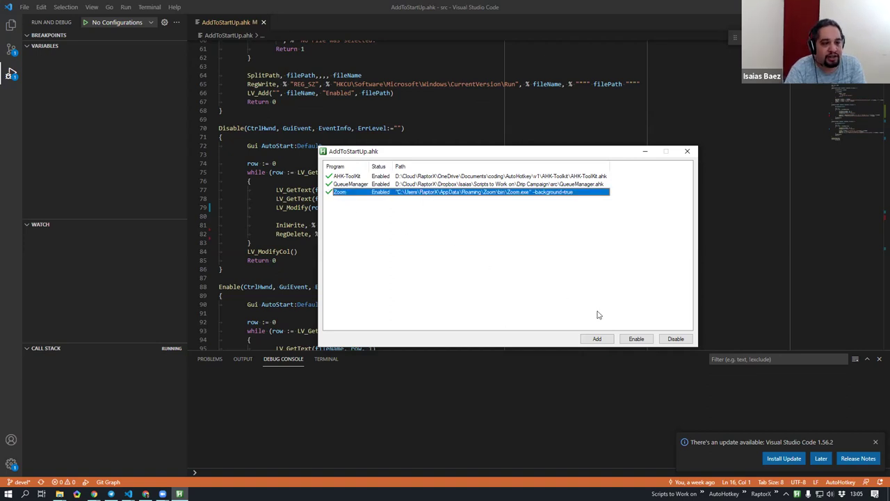
left_click(670, 340)
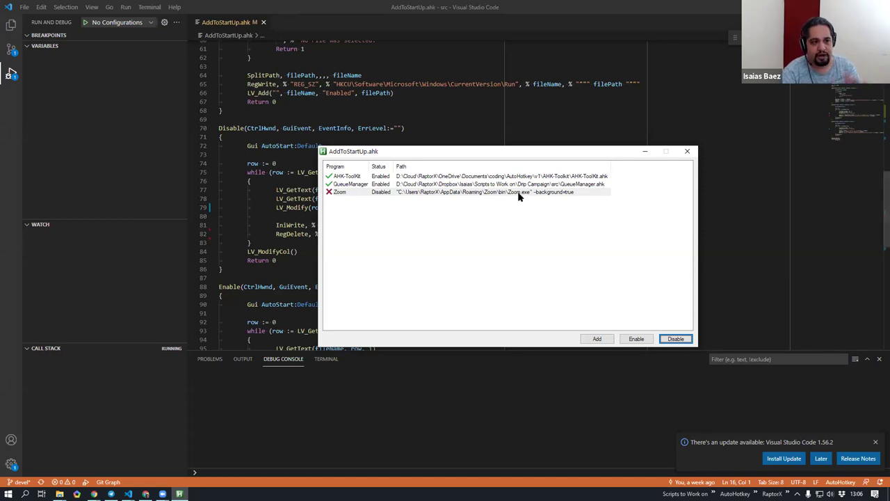
left_click(641, 340)
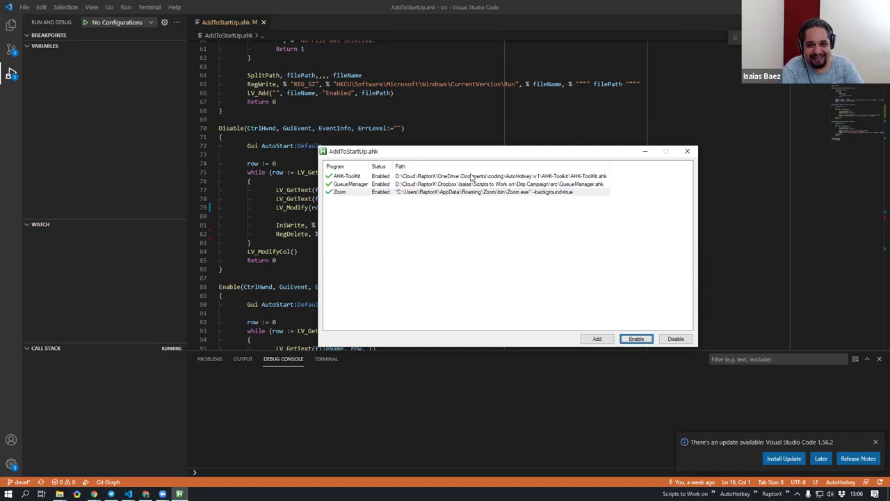
- Add Logix.ah2 from the Logix project's src folder to the startup program list
left_click(595, 340)
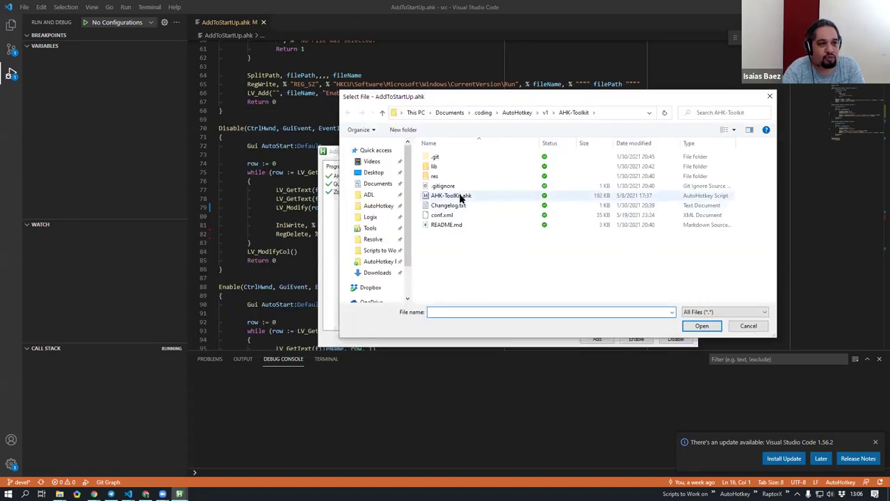
left_click(370, 217)
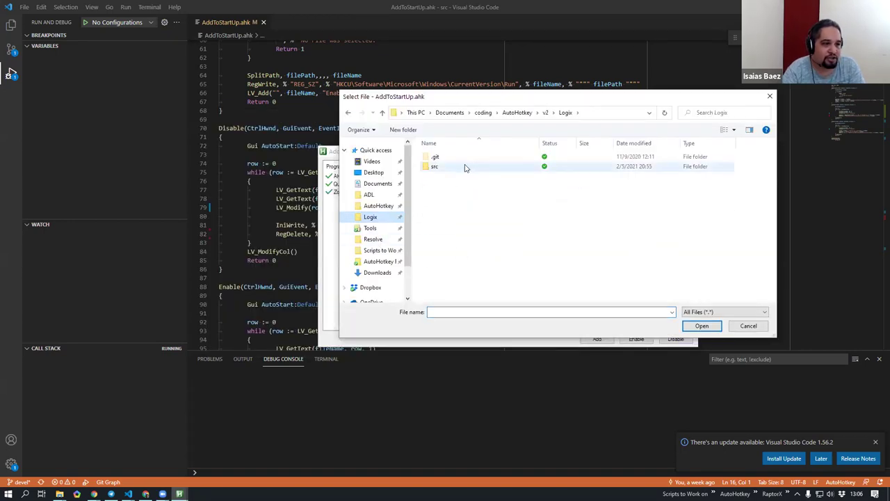
double_click(464, 167)
left_click(462, 197)
double_click(485, 197)
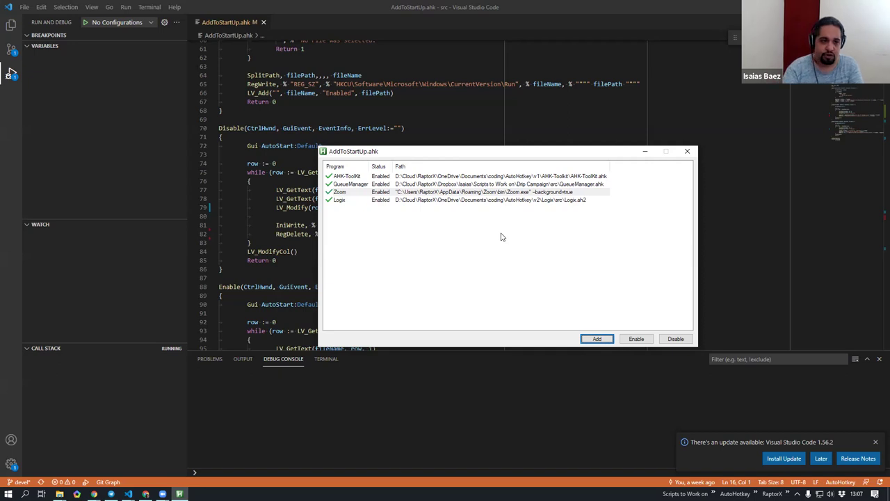
left_click(499, 200)
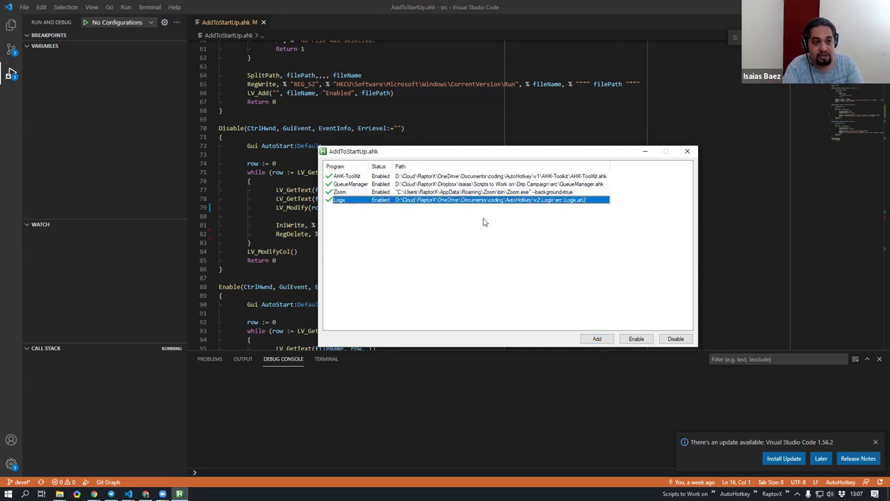
left_click(596, 339)
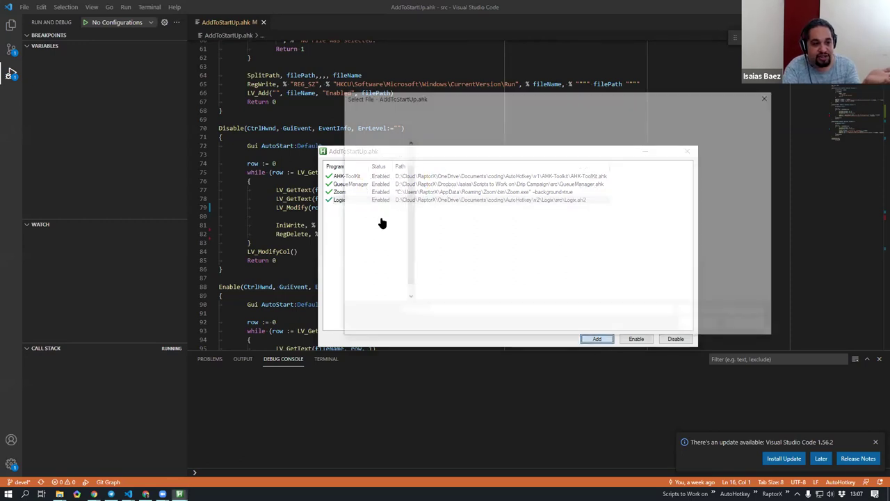
left_click(749, 326)
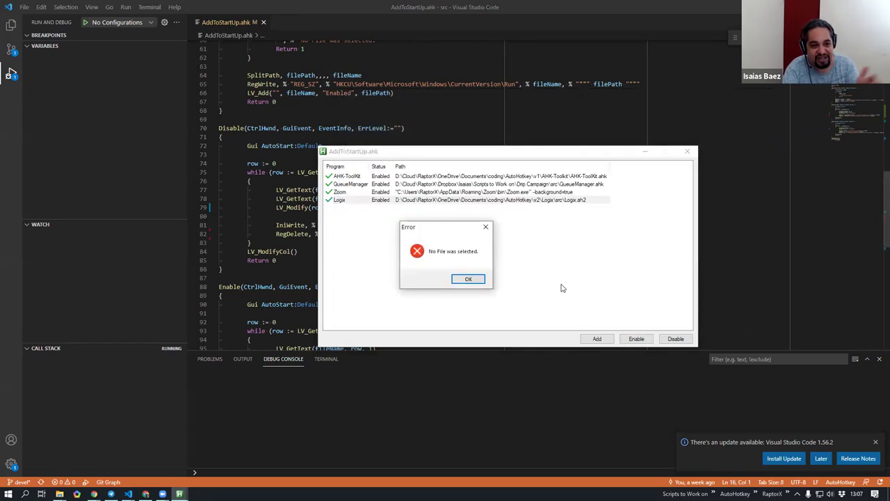
left_click(468, 280)
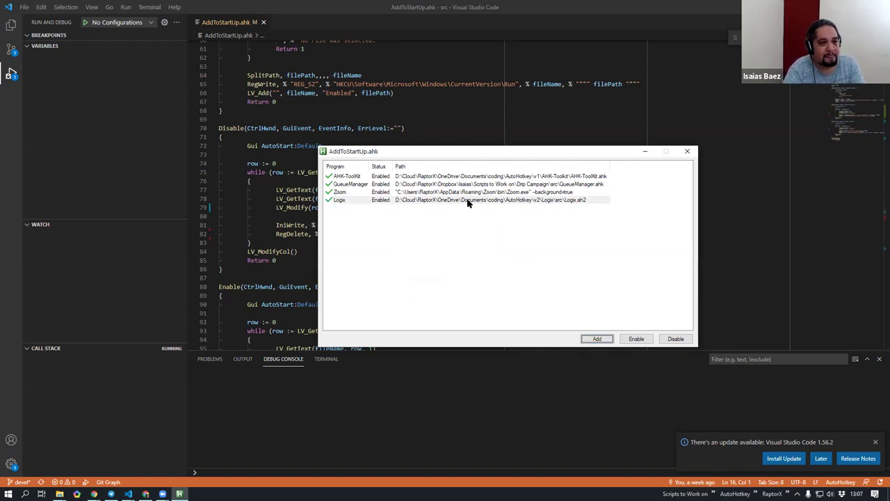
- Disable the Logix entry in the startup program list
left_click(426, 201)
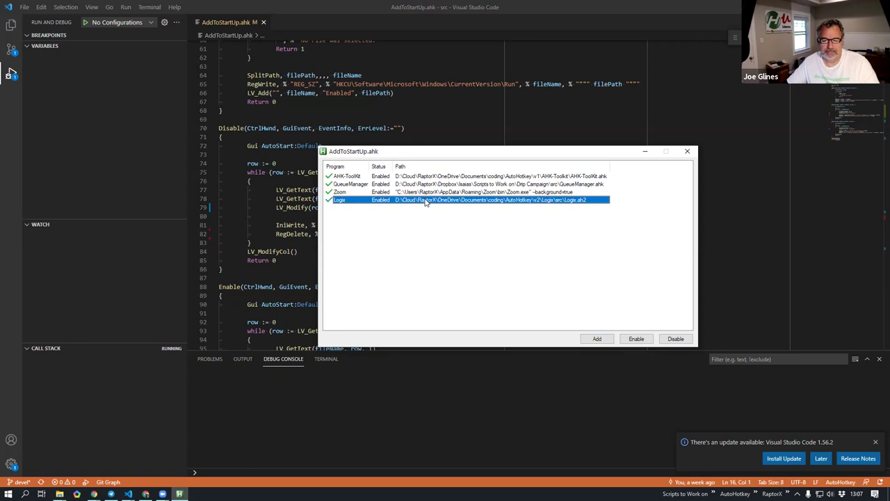
left_click(675, 339)
left_click(432, 272)
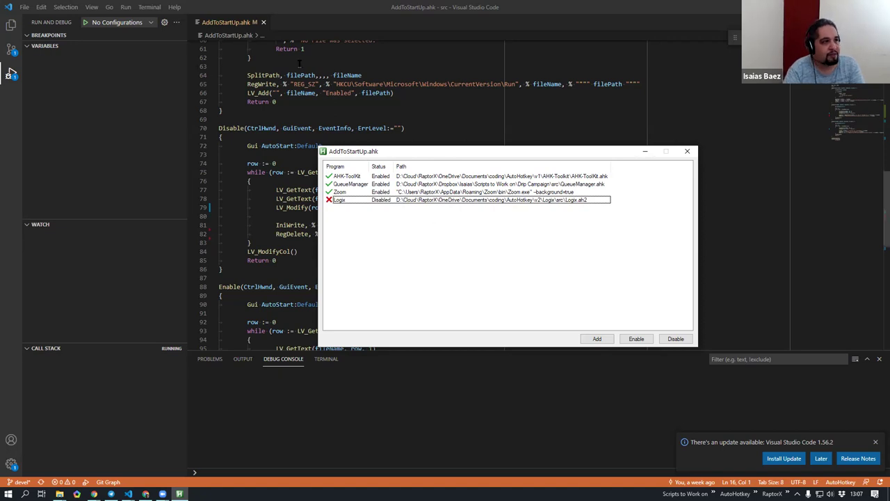
- Open settings.ini from the src folder and inspect the Logix path stored in its Disabled section
left_click(10, 24)
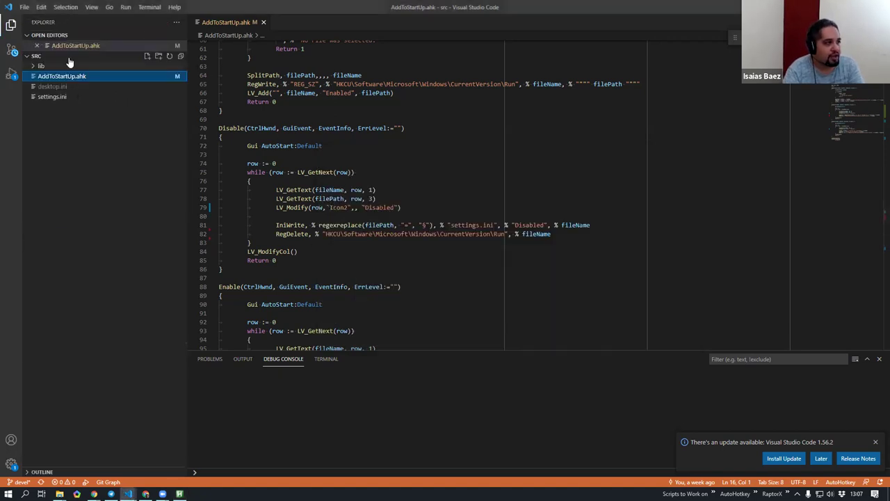
left_click(70, 96)
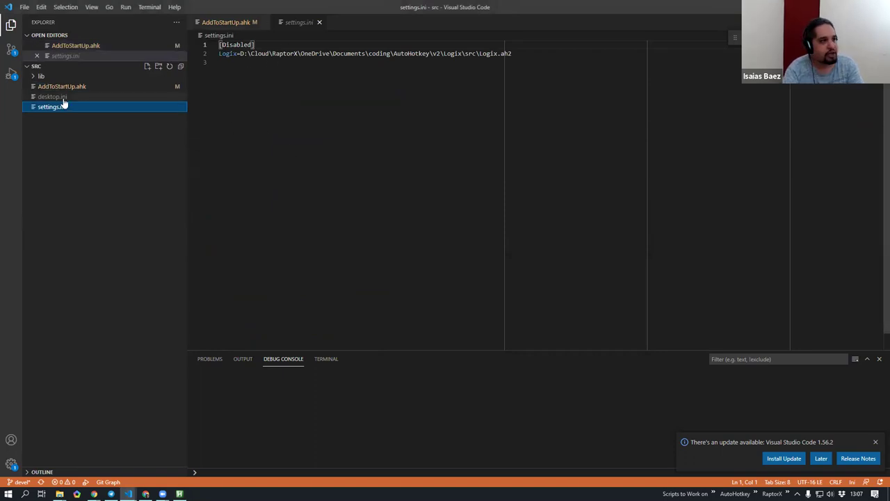
left_click_drag(233, 45, 533, 56)
left_click(243, 54)
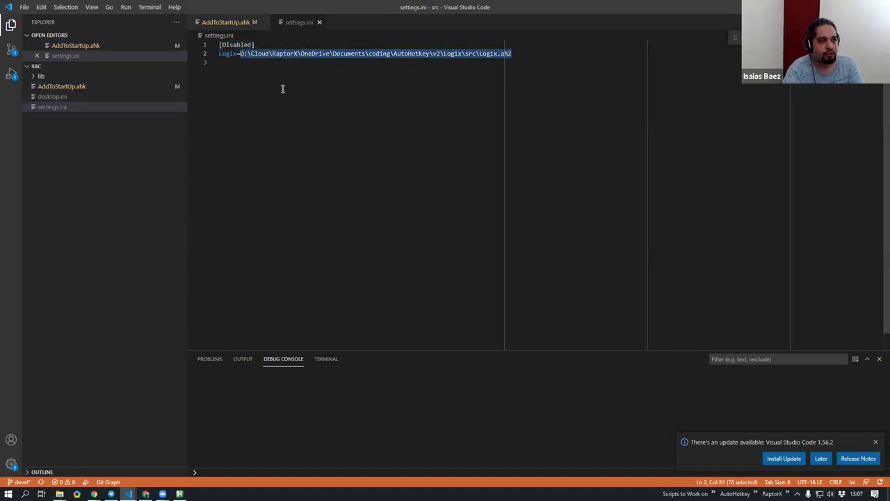
- Delete settings.ini from the src folder and run the AddToStartUp.ahk script again
left_click(66, 109)
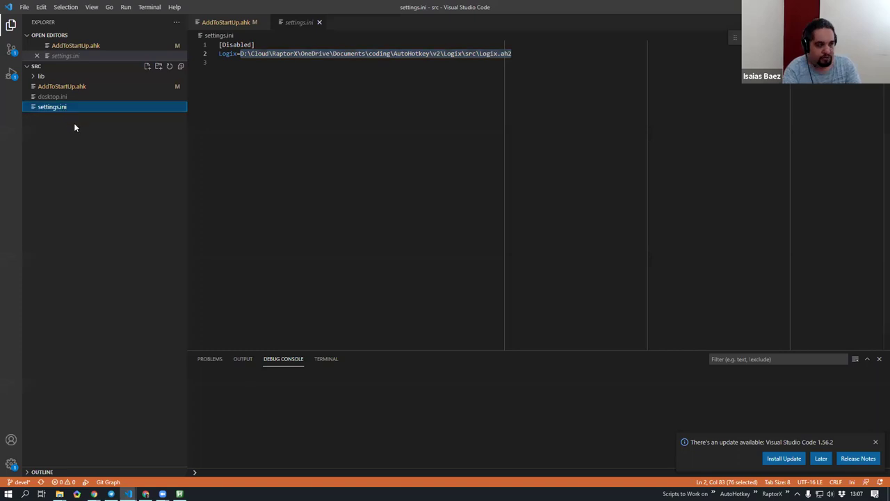
key("Delete")
key("F5")
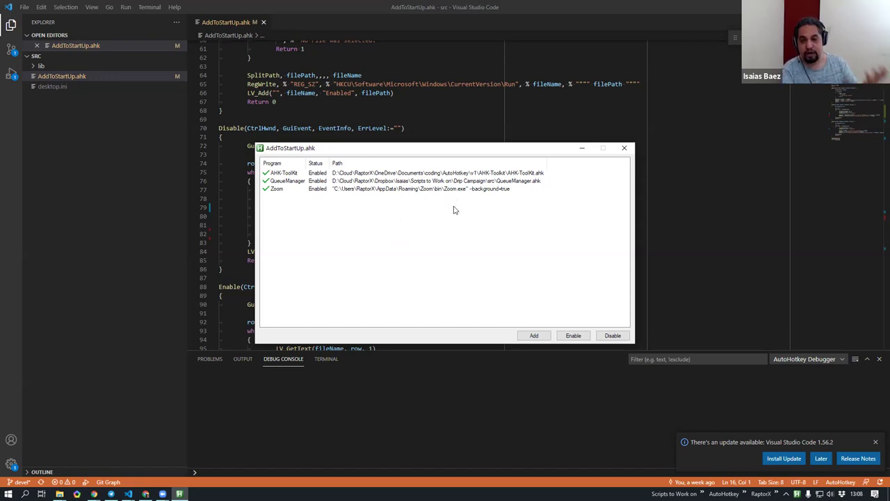
left_click(533, 336)
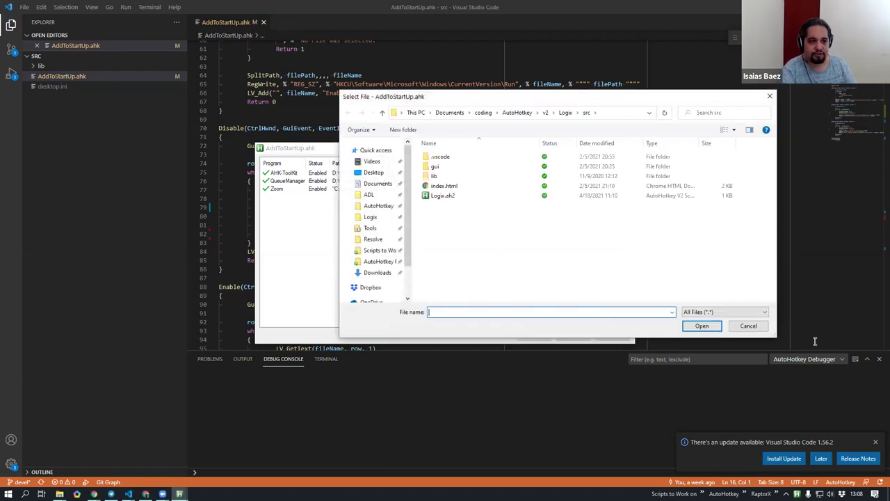
left_click(762, 328)
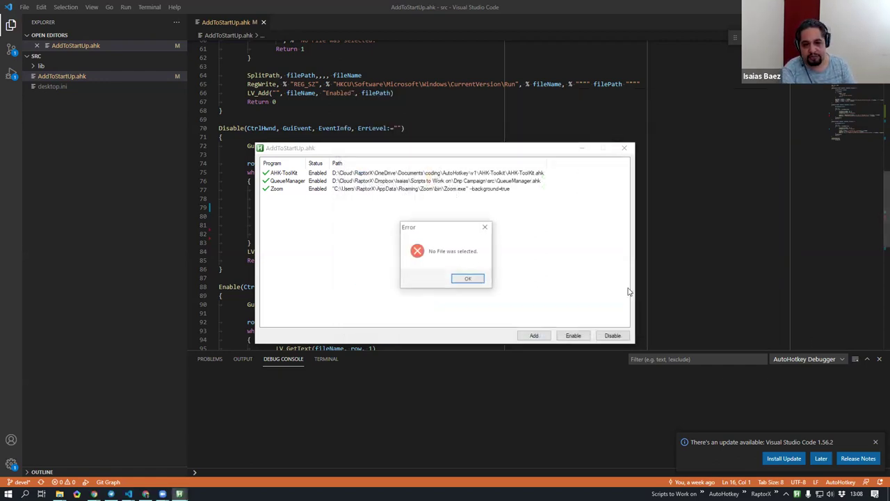
left_click(465, 279)
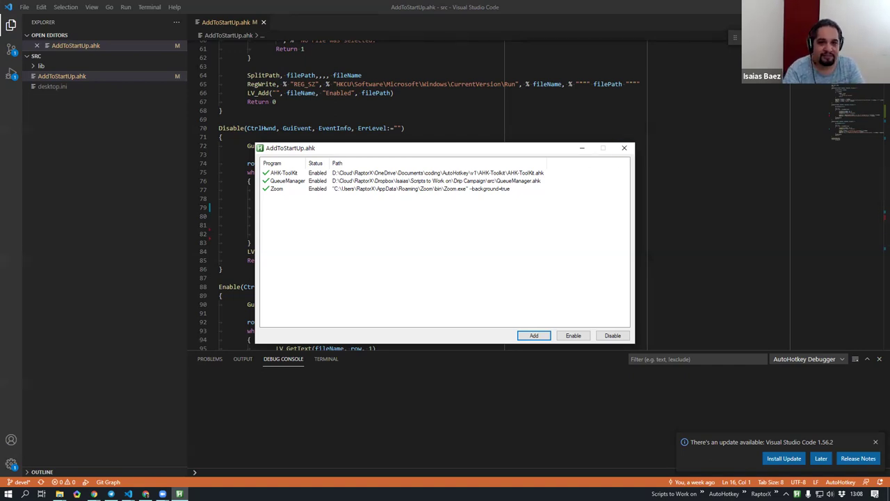
- Close the AddToStartUp window and examine the RegDelete and RegWrite lines in the script's Disable and Enable functions
left_click(624, 148)
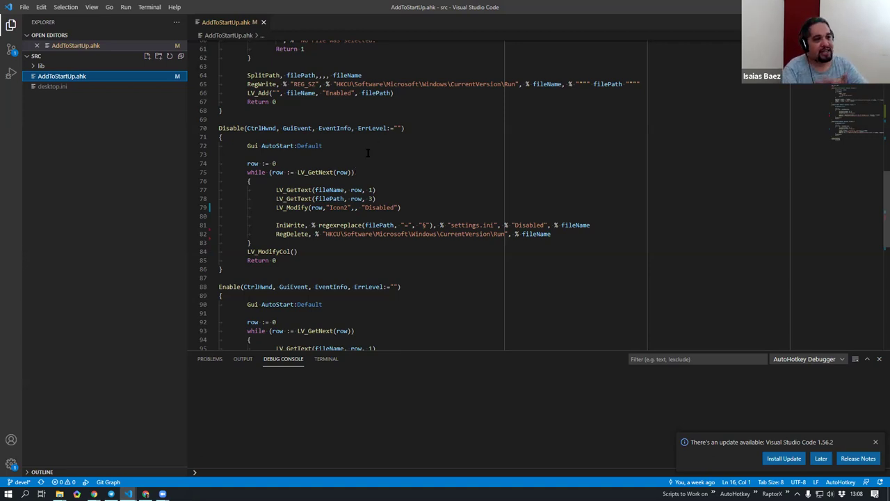
left_click_drag(297, 130, 310, 257)
scroll(310, 257, "down", 2)
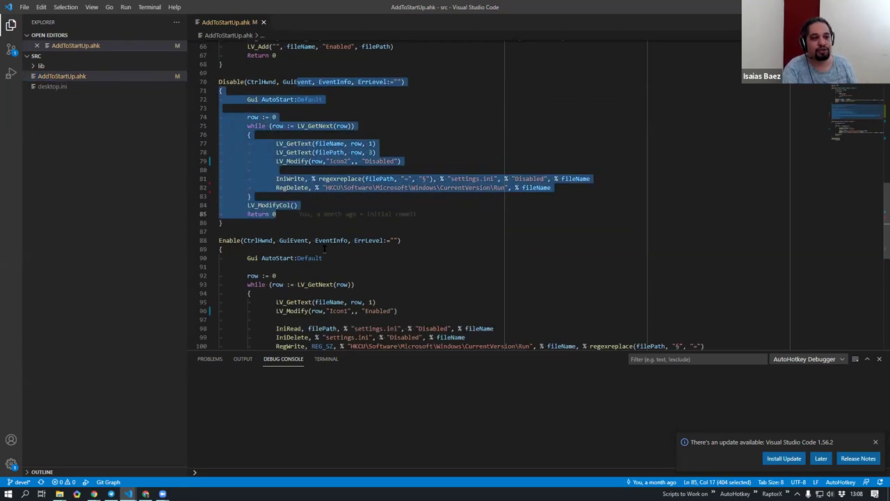
key("Up")
key("Up")
scroll(367, 195, "down", 4)
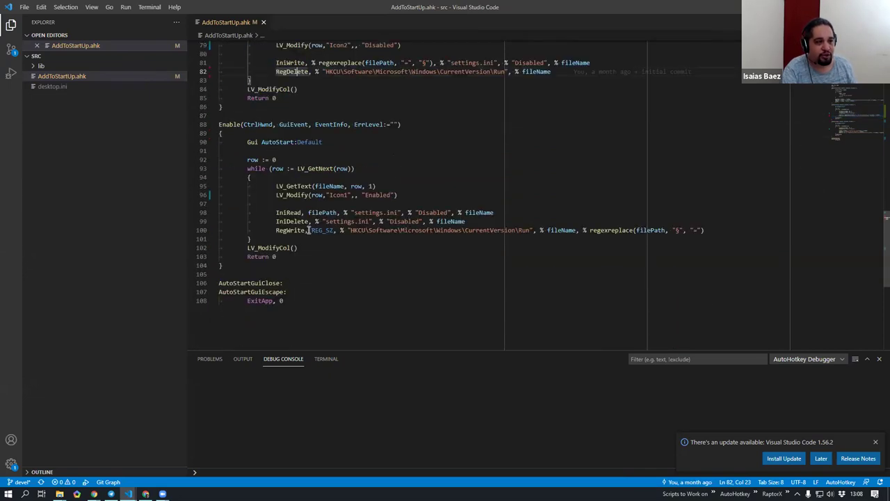
left_click_drag(307, 230, 530, 235)
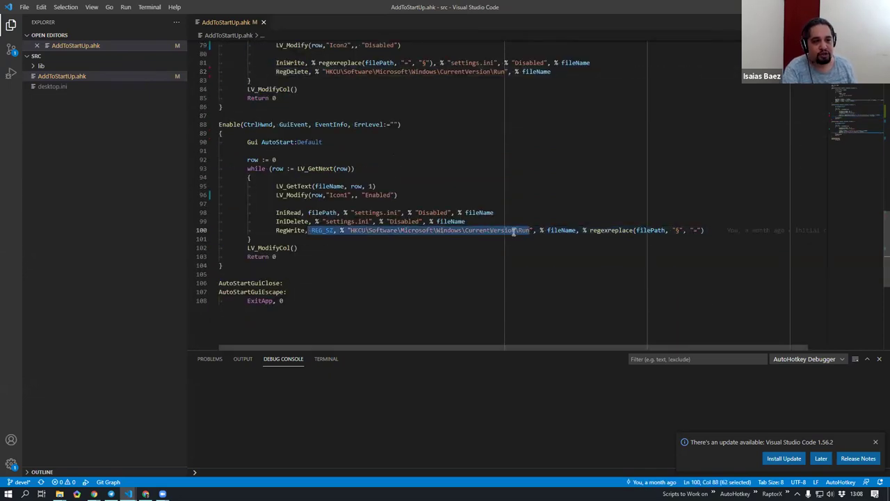
scroll(487, 202, "up", 2)
left_click_drag(373, 118, 475, 118)
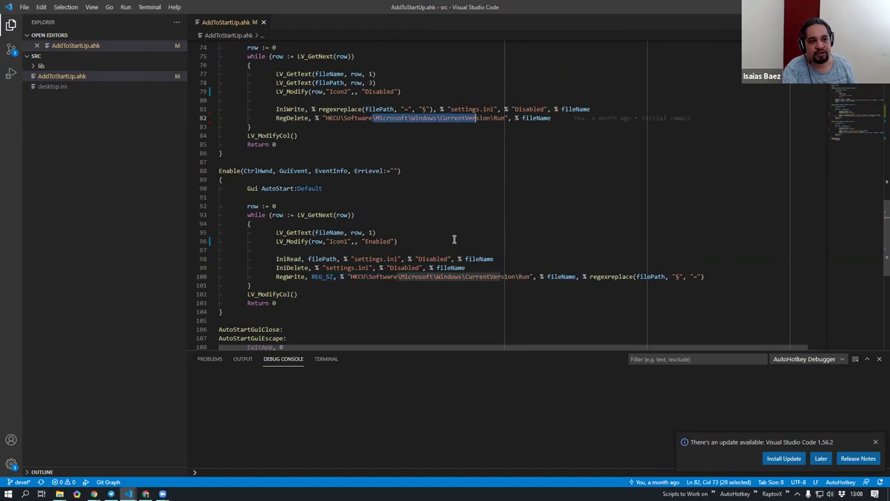
- Examine the registry Loop line near the start of AddToStartUp.ahk and view the programs in the hidden system tray icons
scroll(492, 272, "up", 3)
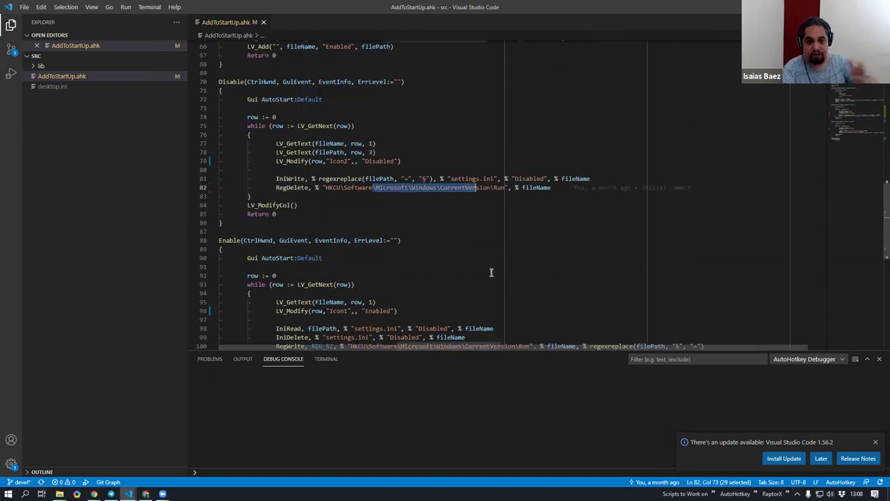
scroll(491, 272, "up", 10)
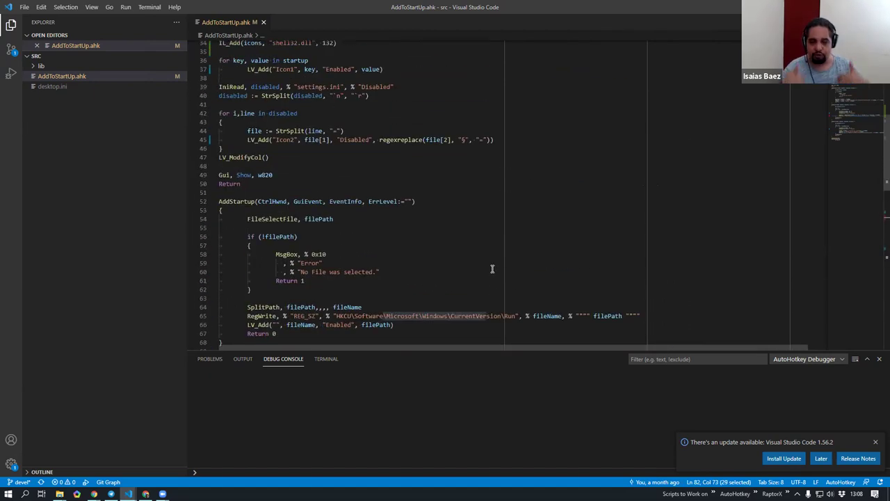
scroll(491, 268, "up", 10)
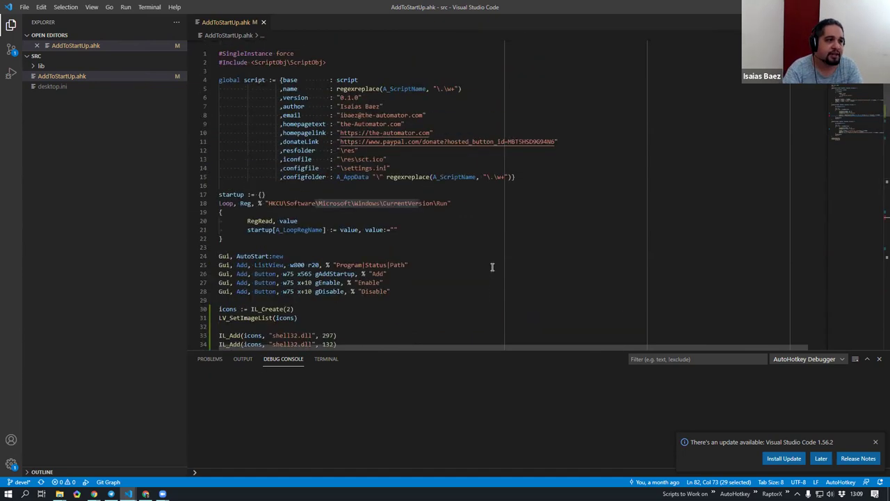
left_click(381, 202)
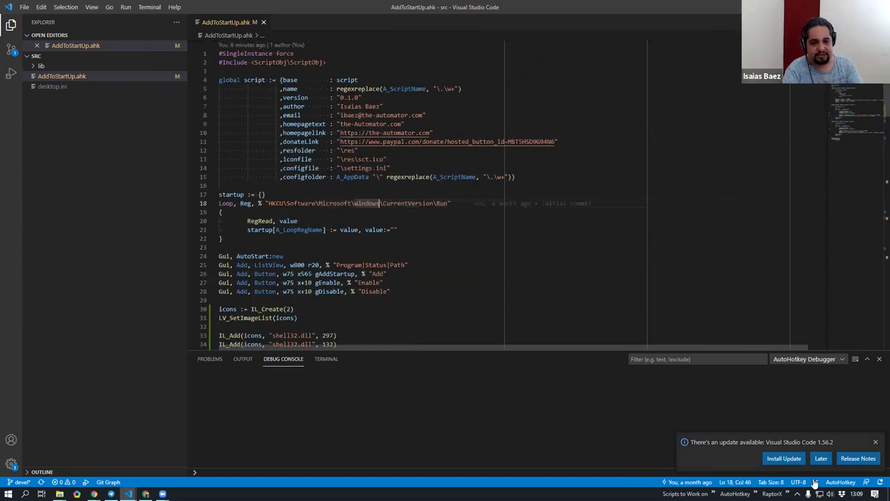
left_click(798, 494)
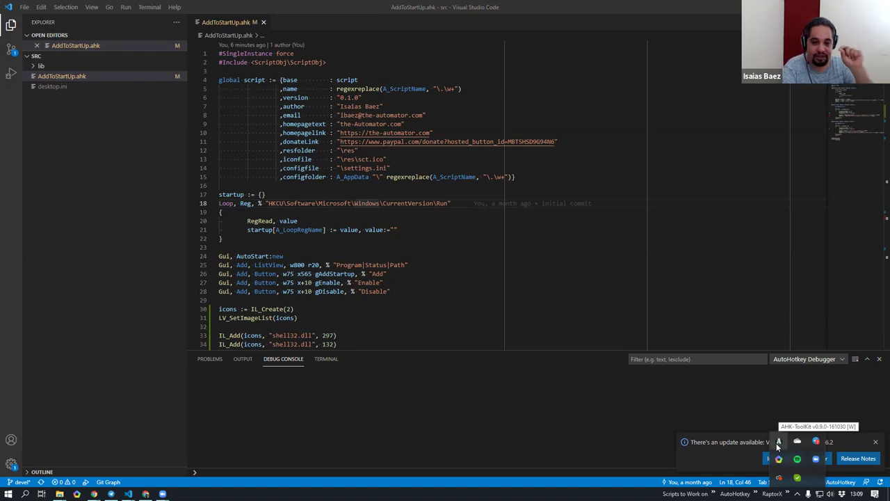
- Inspect how the startup values are read and listed, highlighting the HKCU\Software\Microsoft\Windows\CurrentVersion\Run path in the Loop line
left_click(354, 230)
scroll(366, 229, "down", 5)
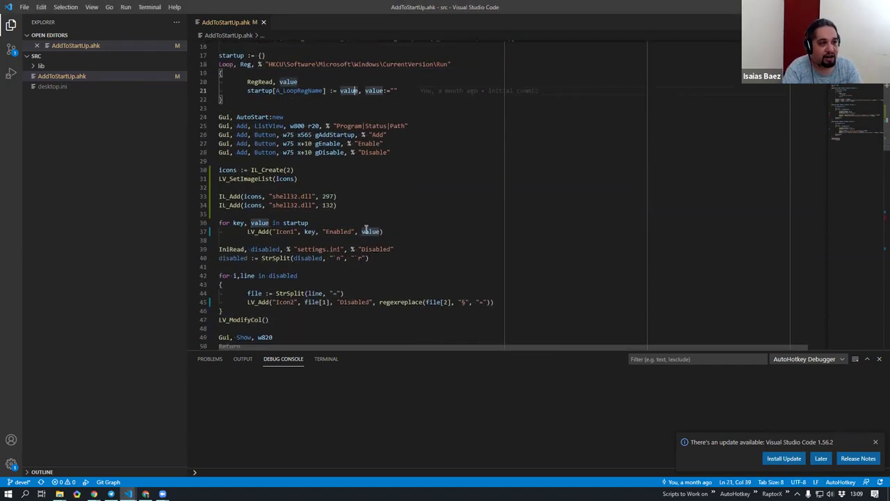
scroll(389, 132, "up", 2)
left_click_drag(276, 111, 448, 111)
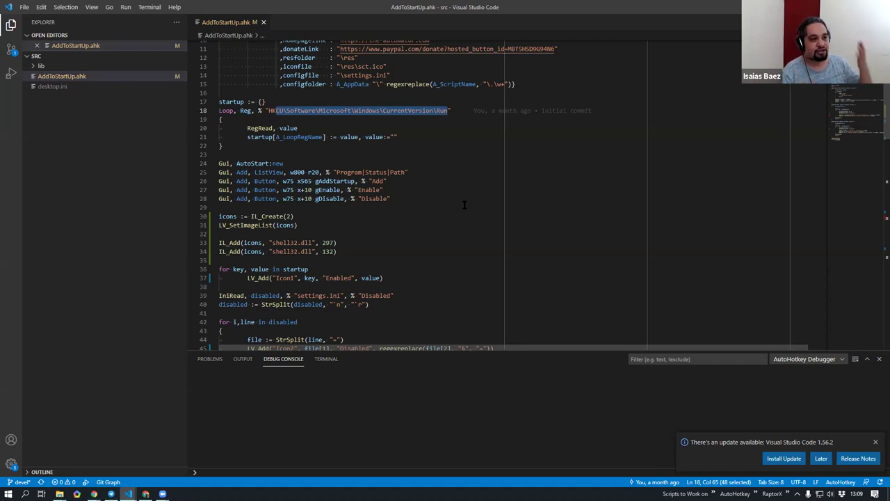
left_click_drag(269, 110, 450, 112)
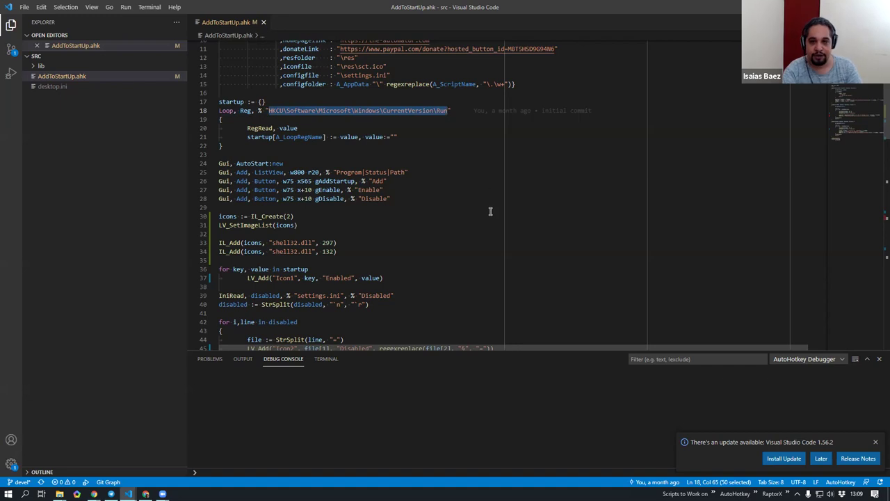
- Examine the IniWrite line for settings.ini and the CurrentVersion\Run key in the RegDelete line of the Disable function
scroll(490, 211, "down", 15)
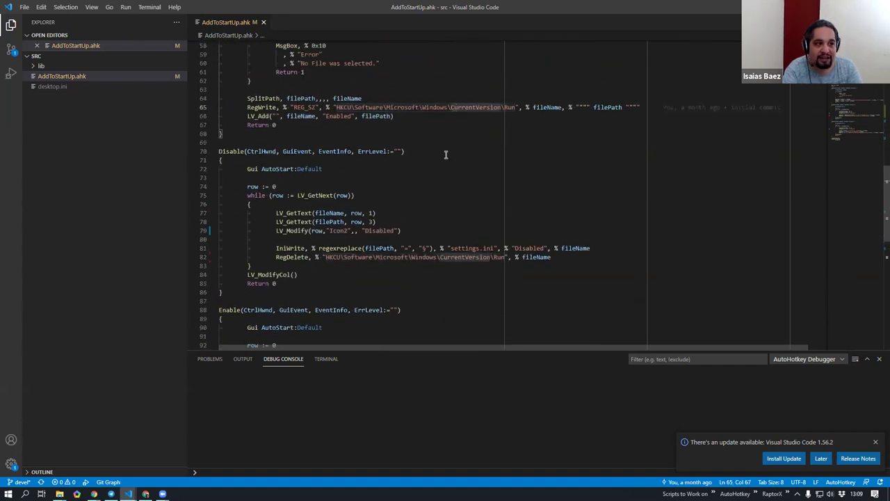
left_click(450, 249)
double_click(453, 257)
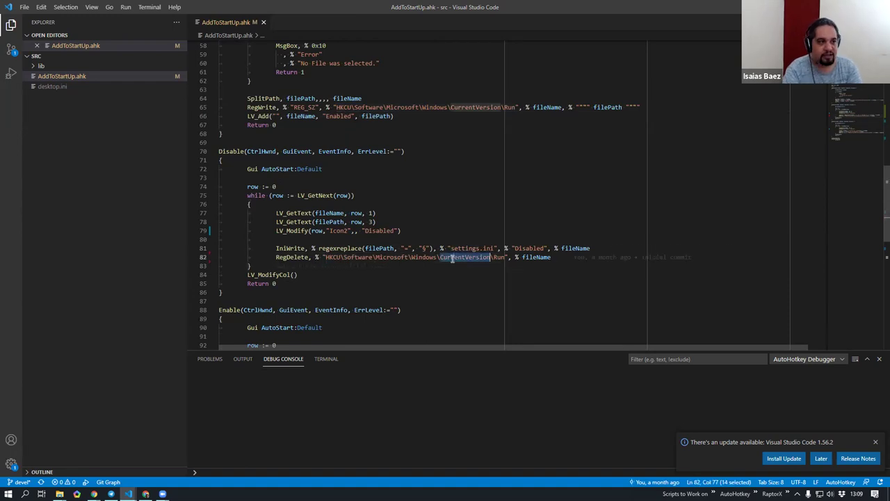